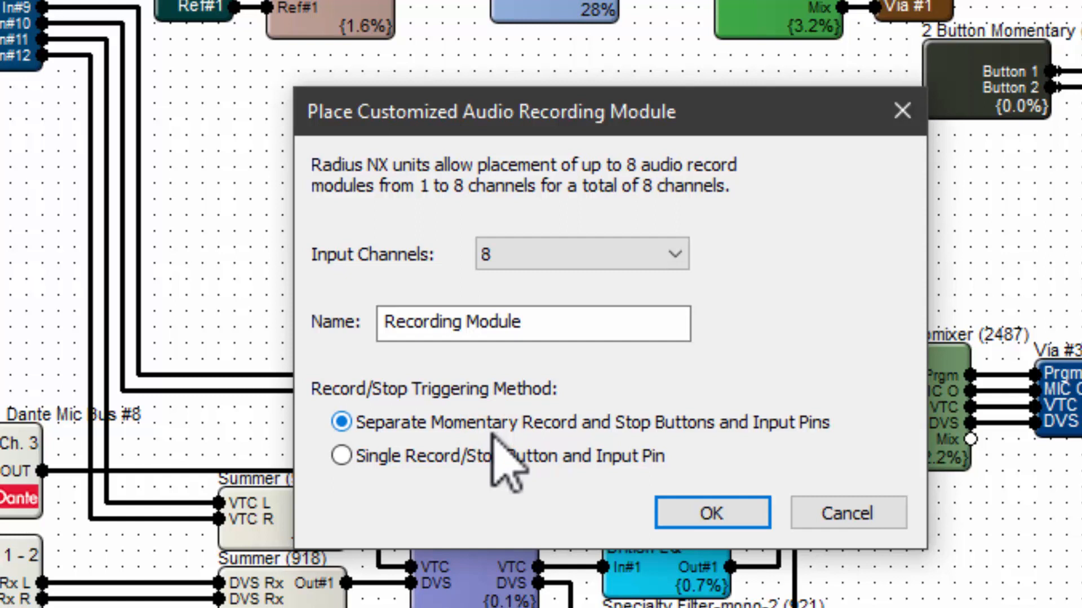
Place an 8-channel Recording Module with a single Record/Stop button and input pin below the existing 8CH module, and compare their inputs.
click(474, 452)
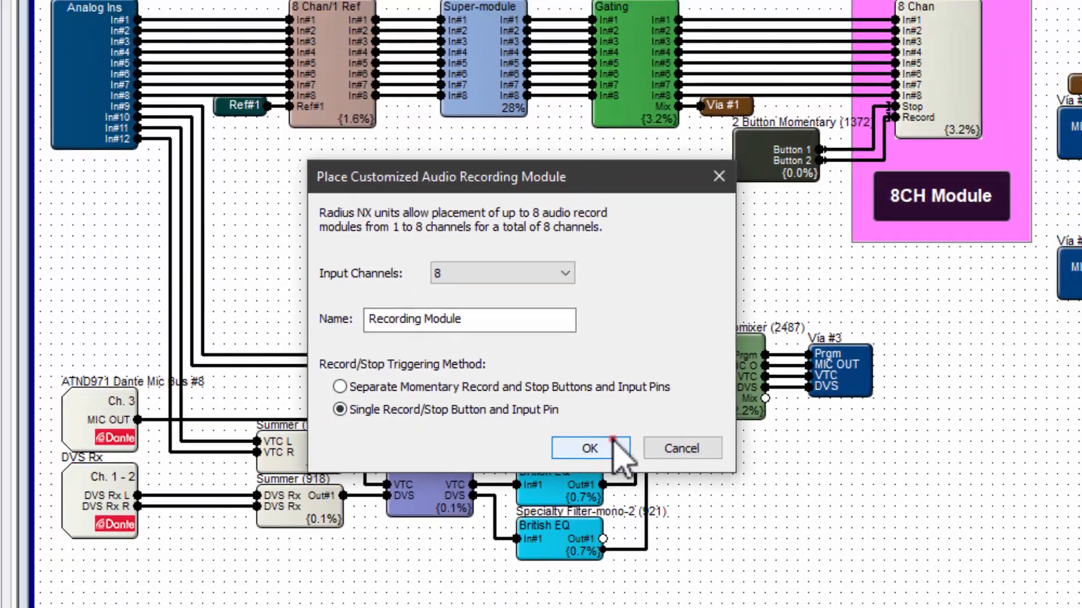
click(749, 514)
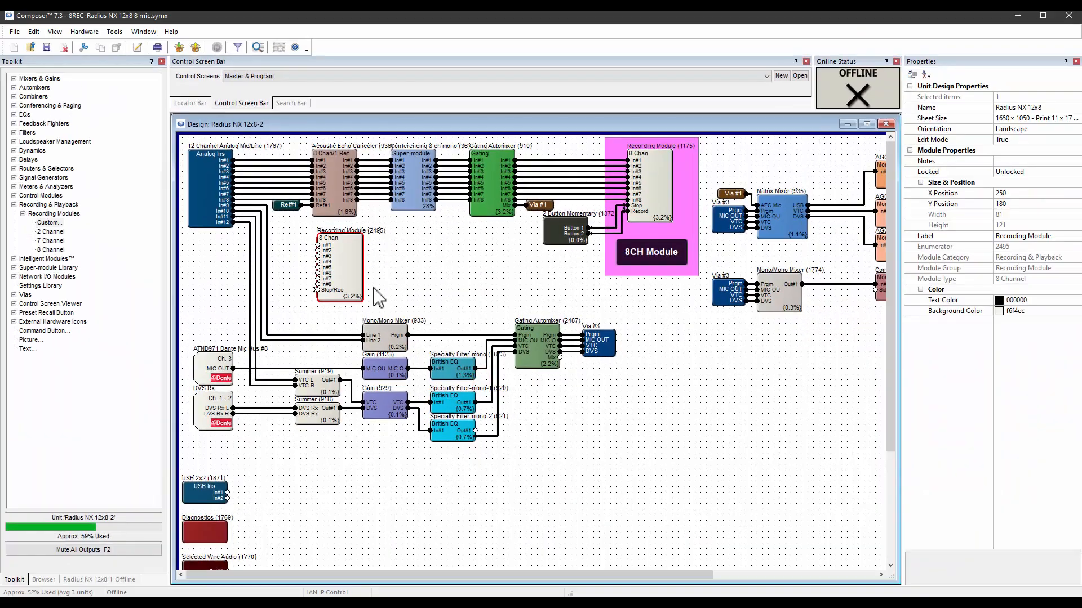
drag(347, 277, 657, 357)
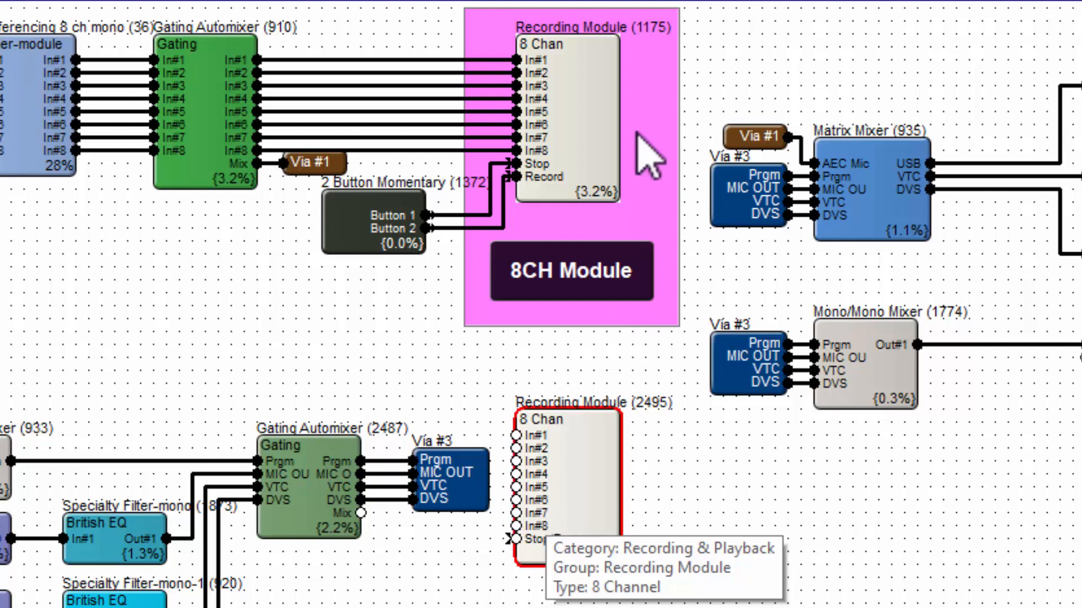
click(602, 95)
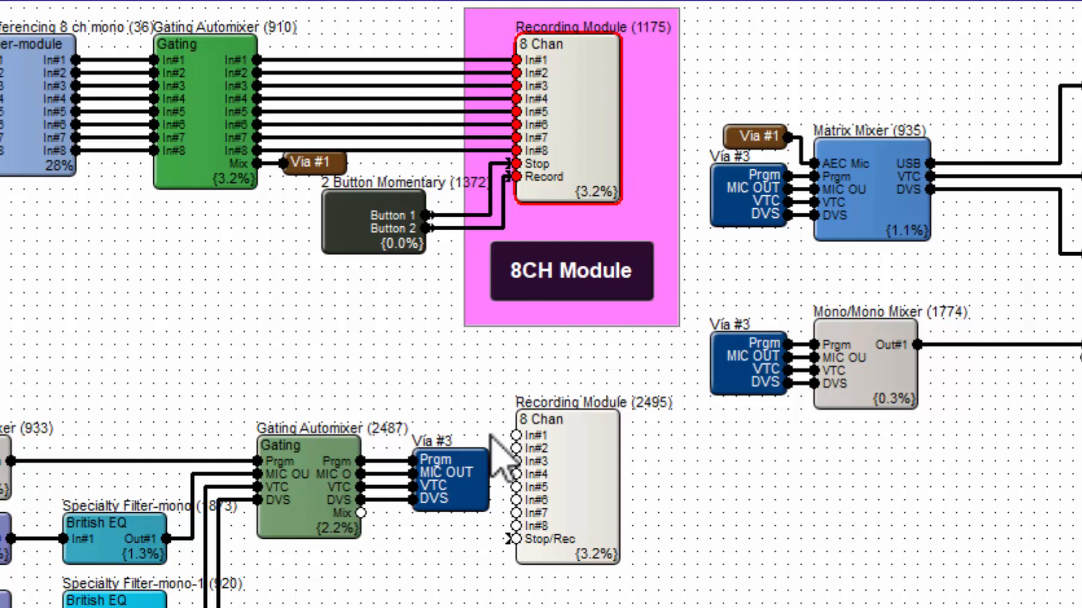
click(560, 522)
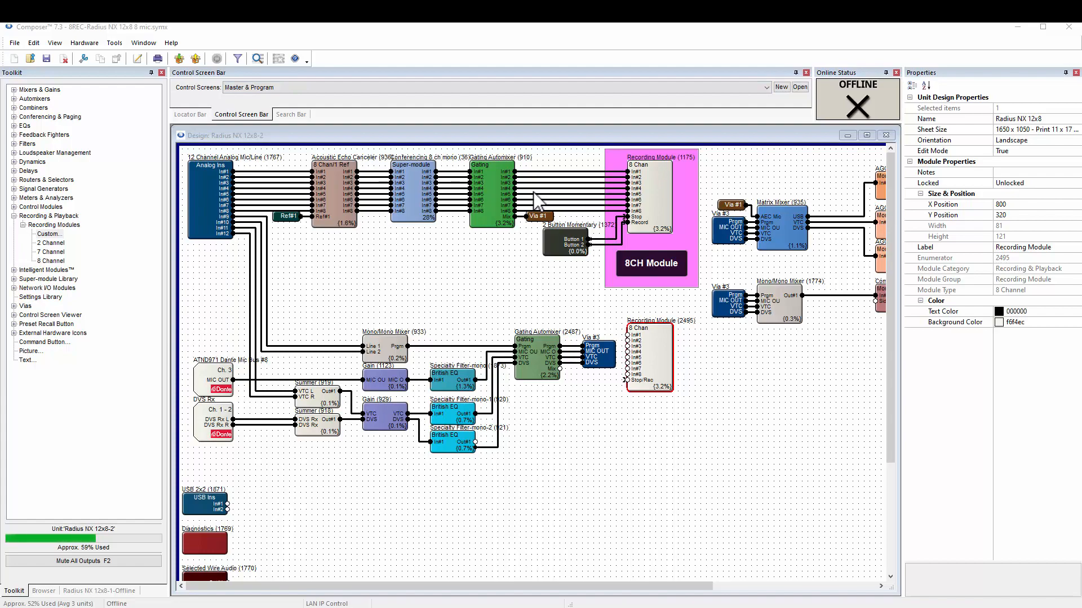
Go online with the unit and open the control window of the 8-channel Recording Module in the 8CH Module area.
click(238, 58)
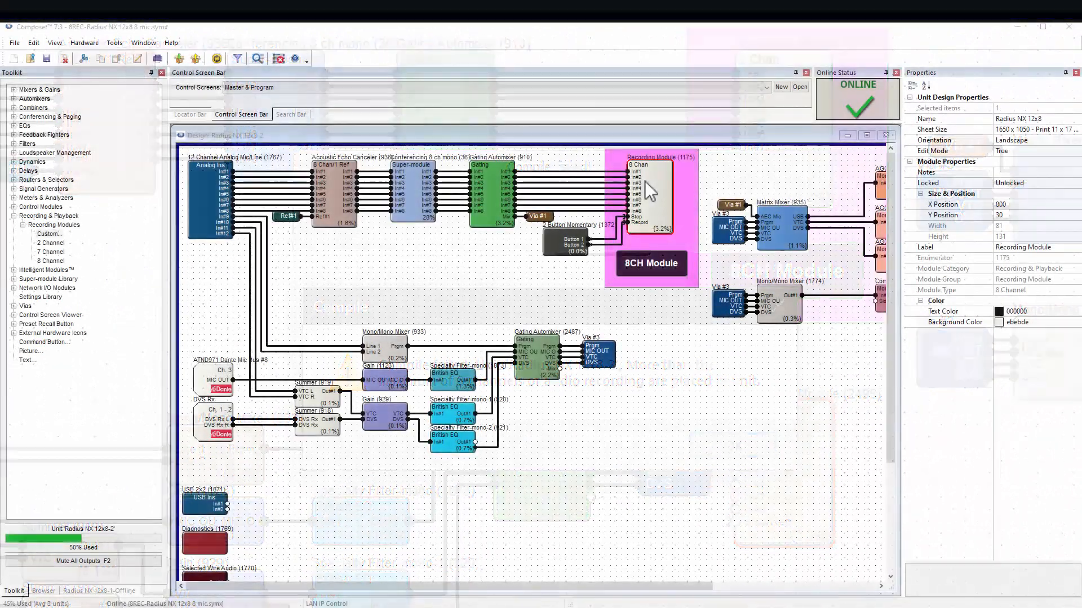
double_click(645, 180)
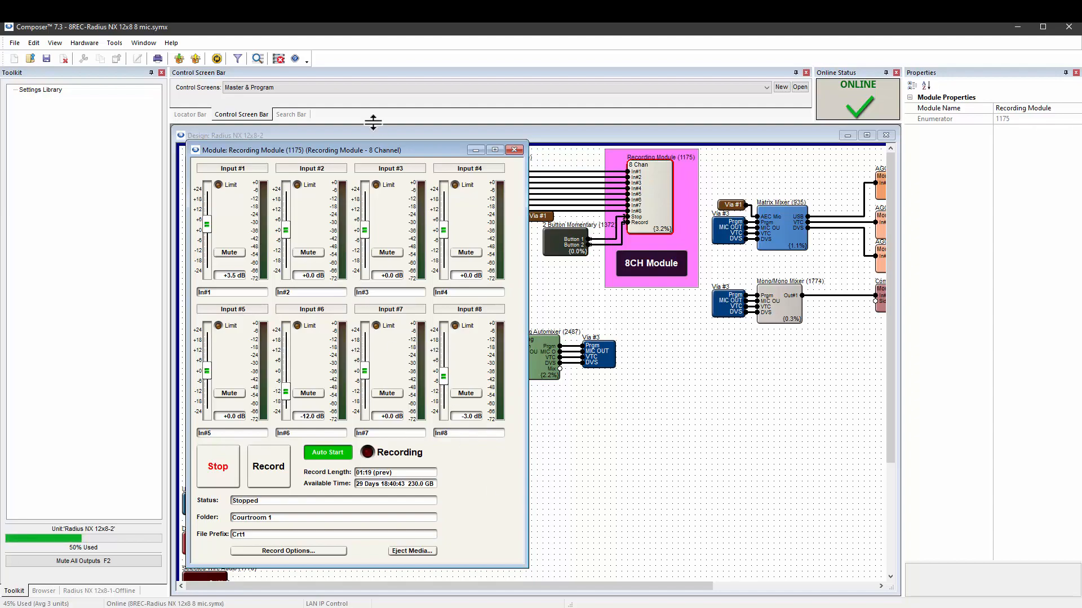
drag(398, 150, 590, 144)
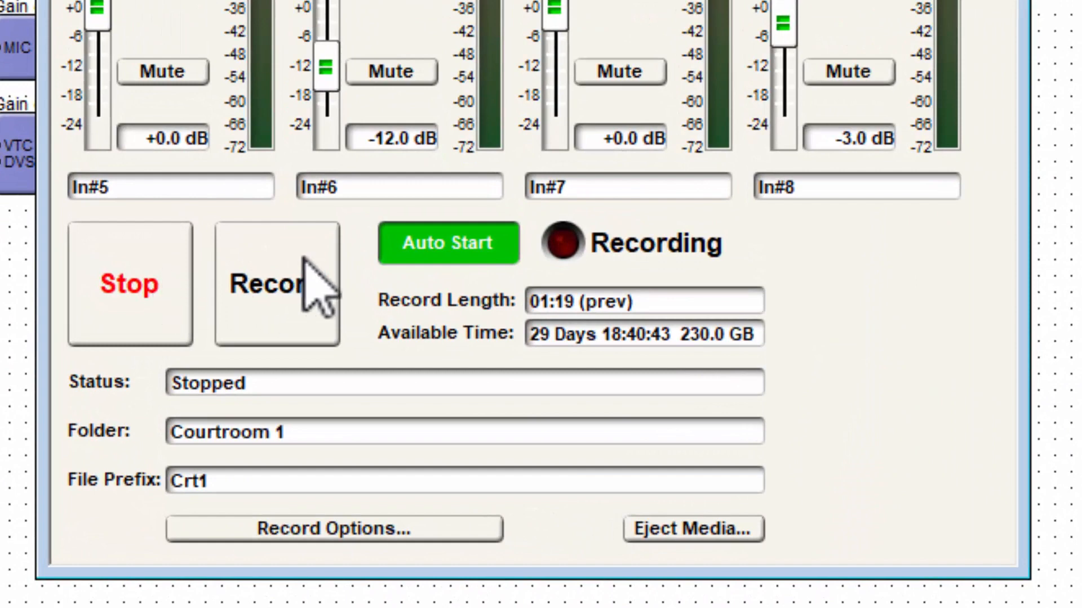
Switch Auto Start off and back on, and check the recording indicator, available time and status fields.
click(447, 243)
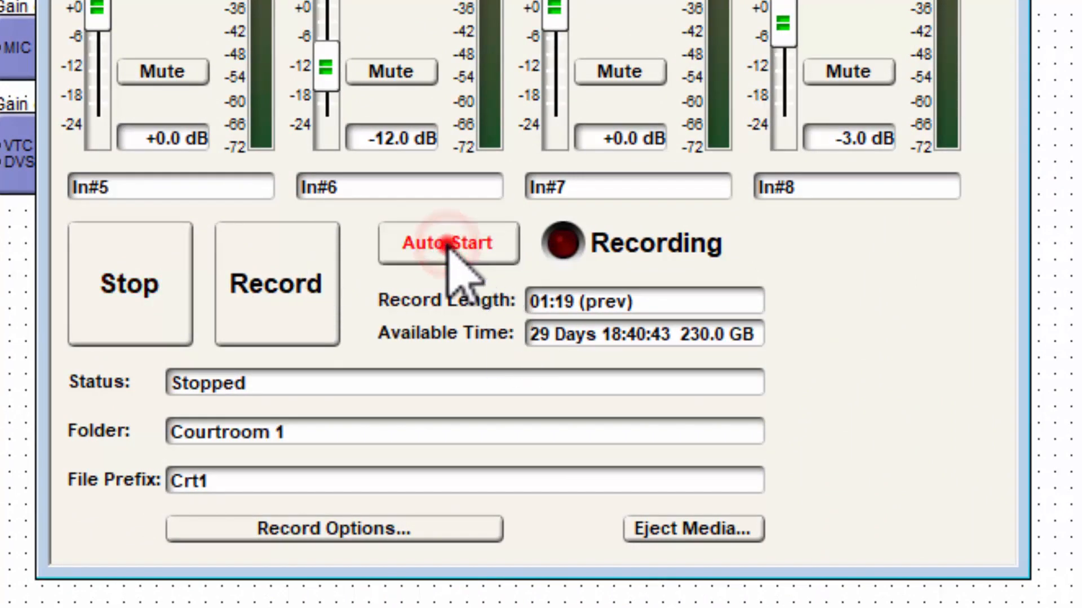
click(448, 244)
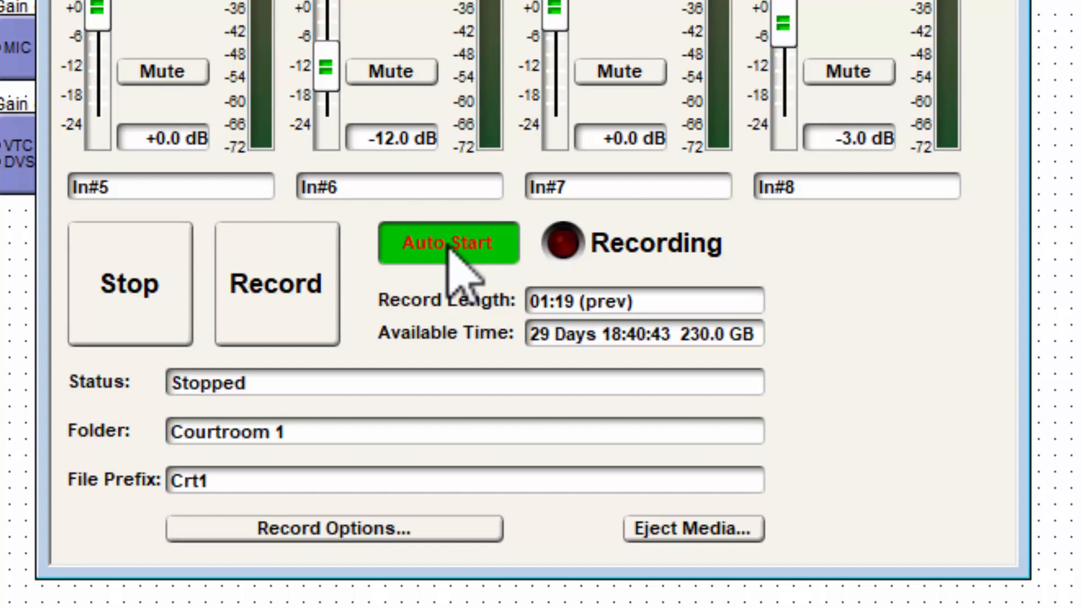
click(664, 277)
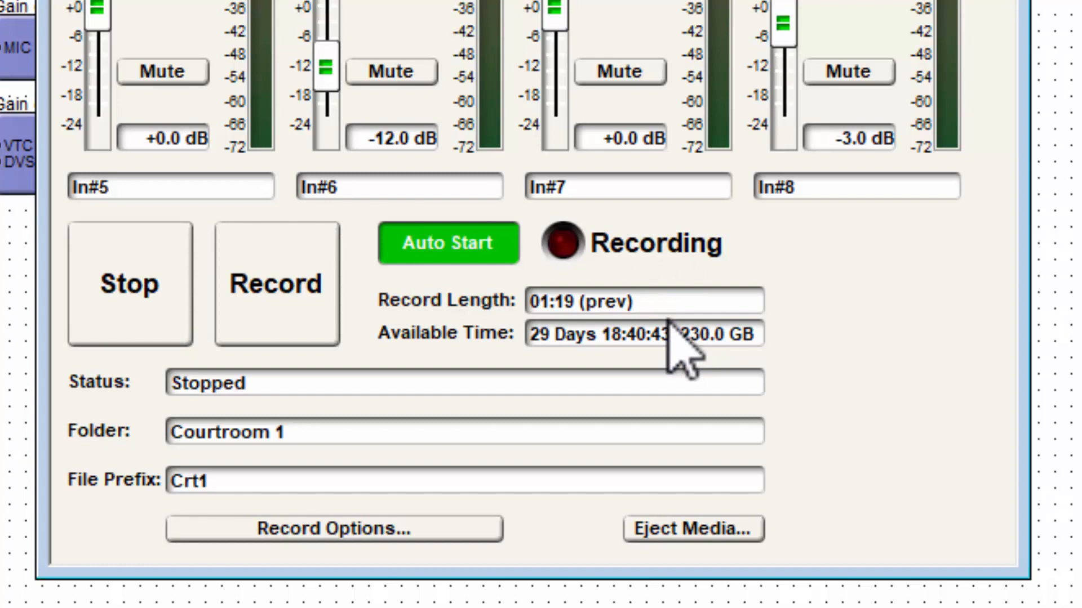
click(611, 332)
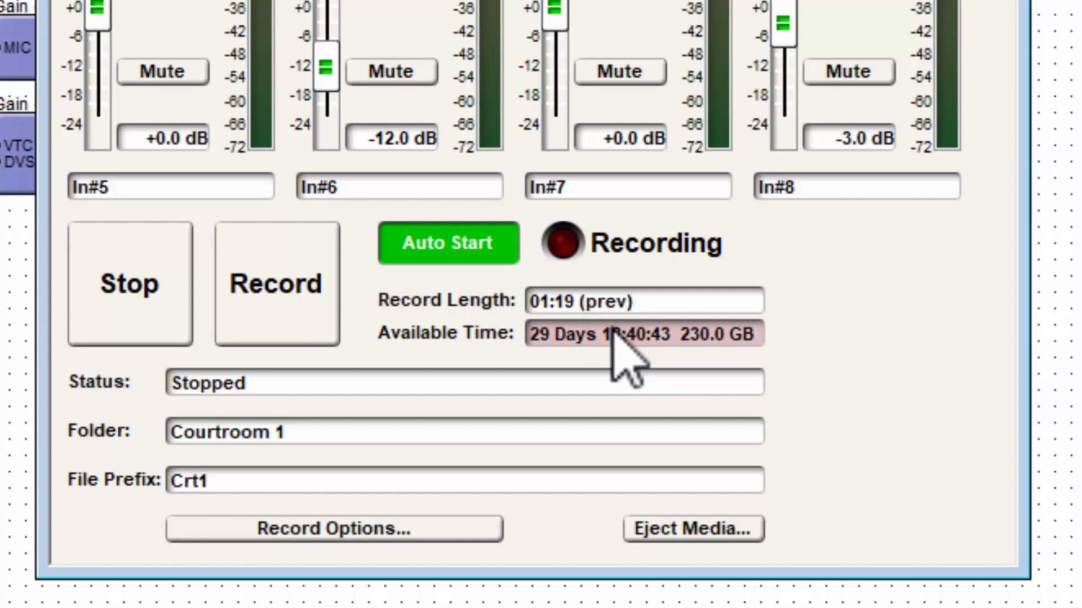
click(295, 380)
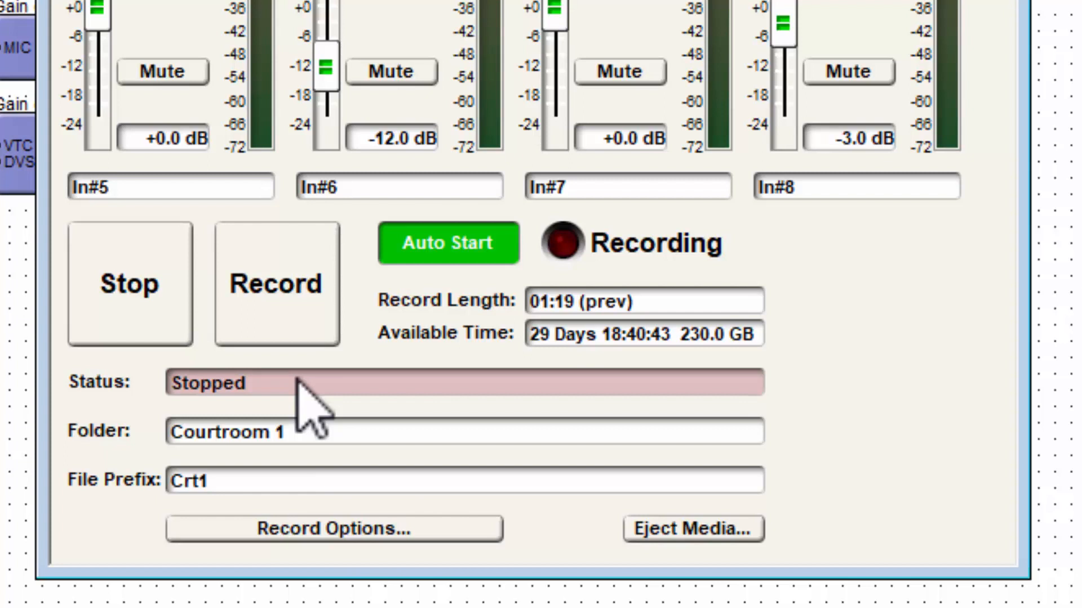
Start recording with the 8-channel module and check its folder and file prefix fields.
click(287, 286)
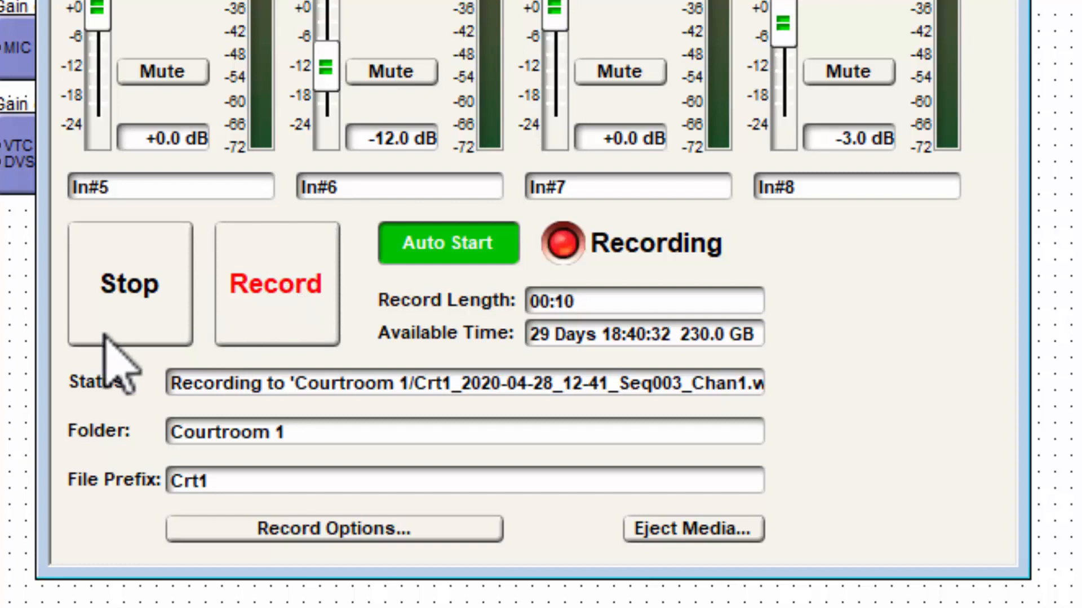
click(363, 429)
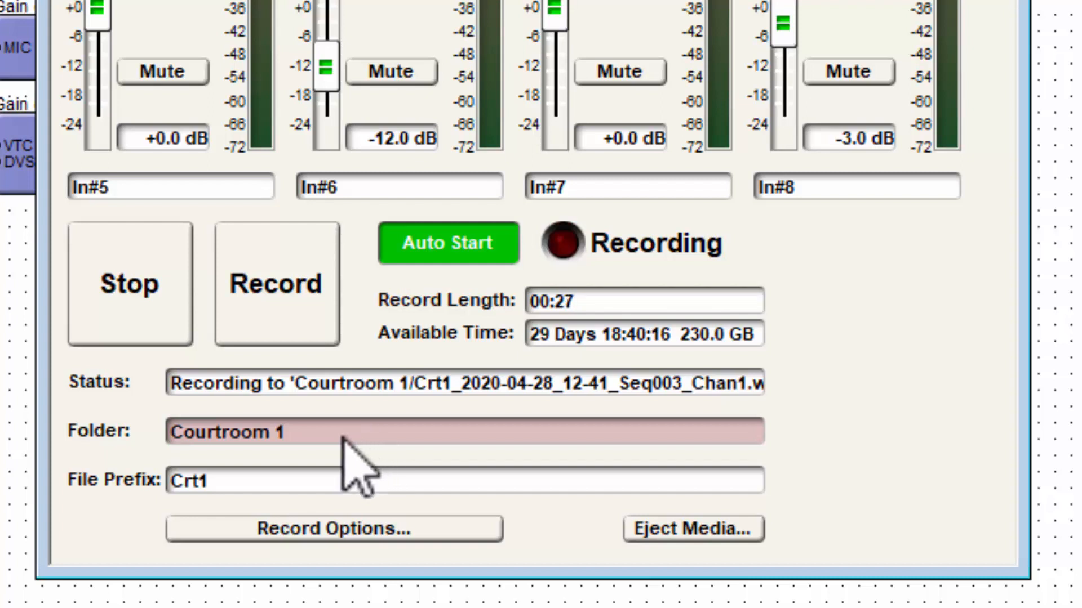
click(245, 482)
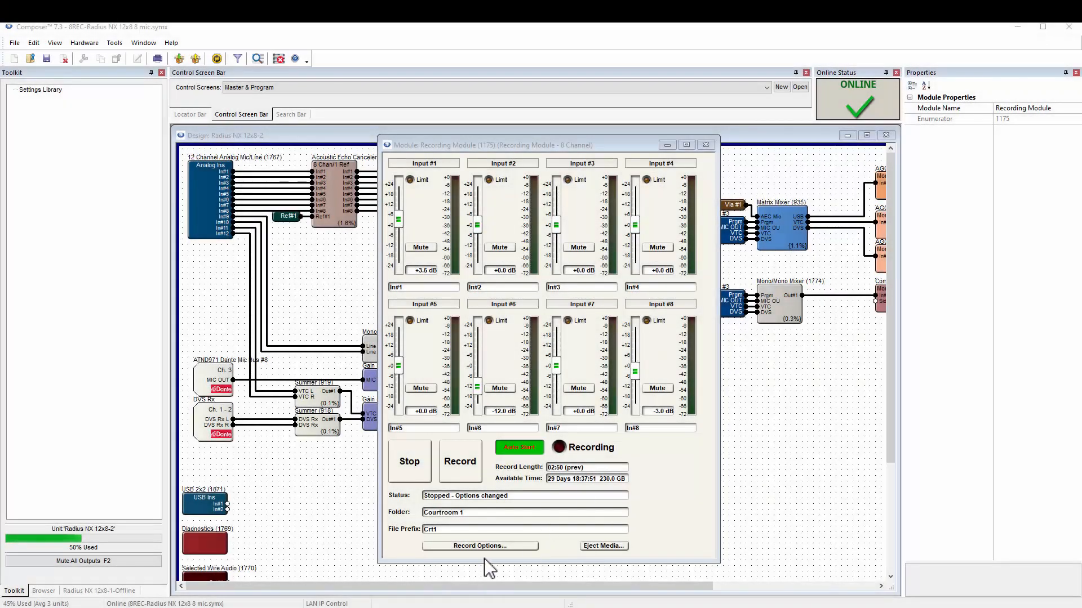
Open the module's record options and choose the WAV format with a separate file per channel.
click(480, 546)
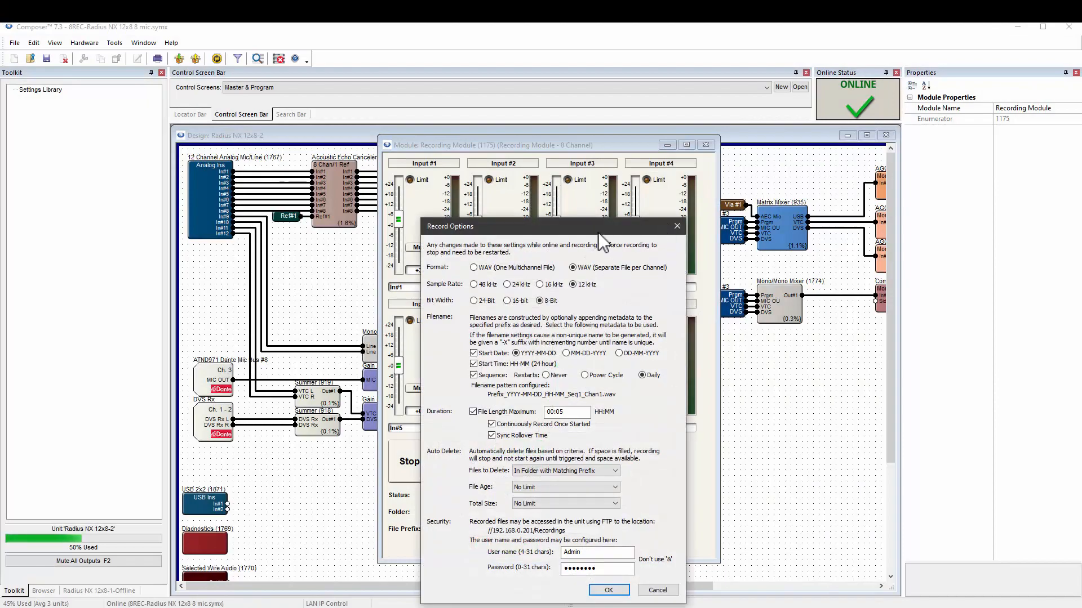
drag(597, 232, 594, 177)
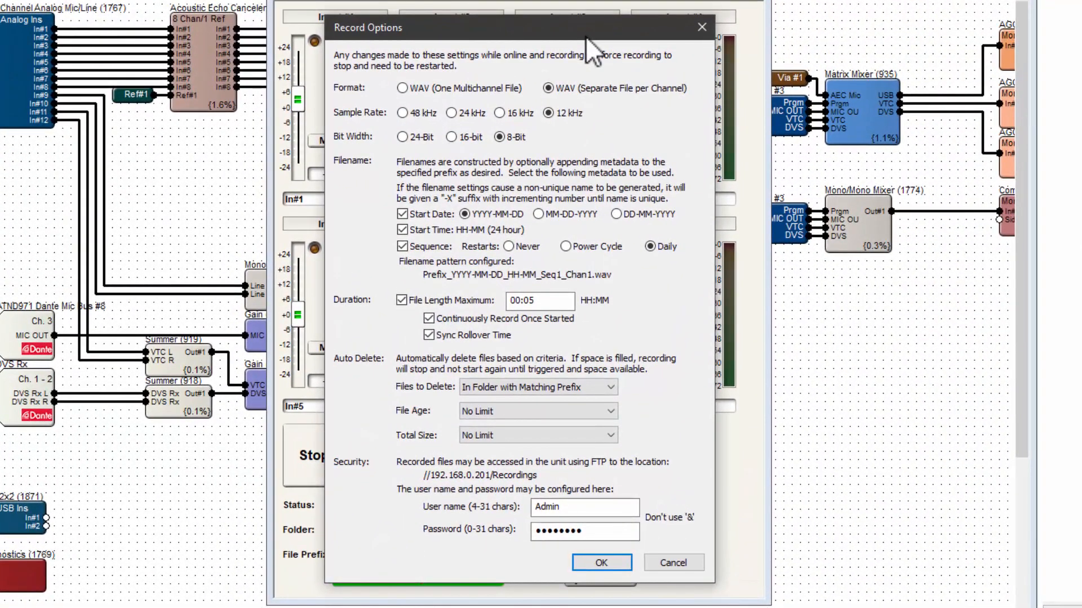
click(431, 88)
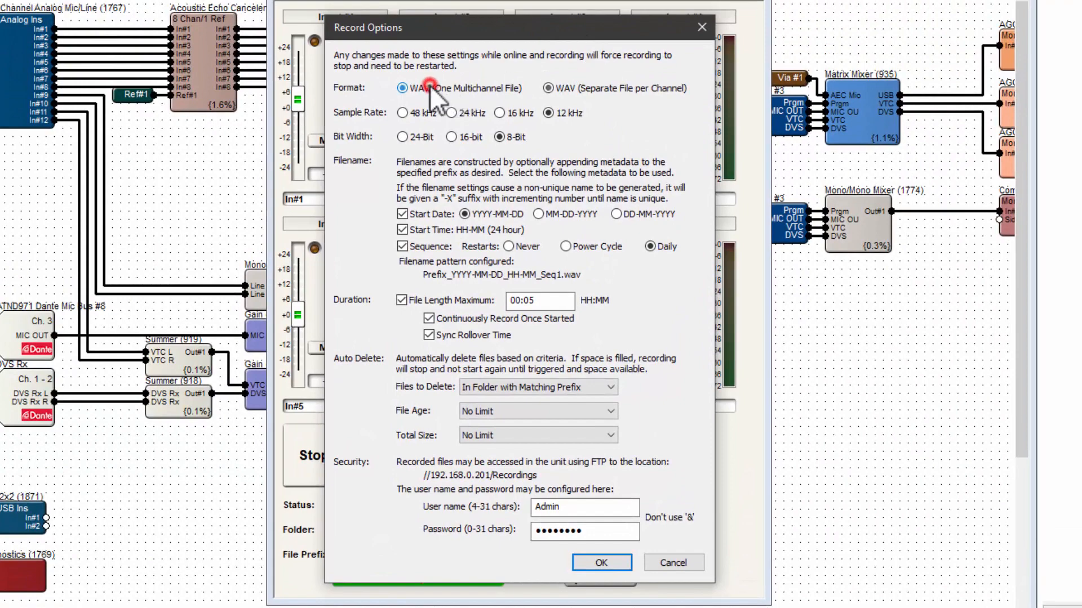
click(572, 89)
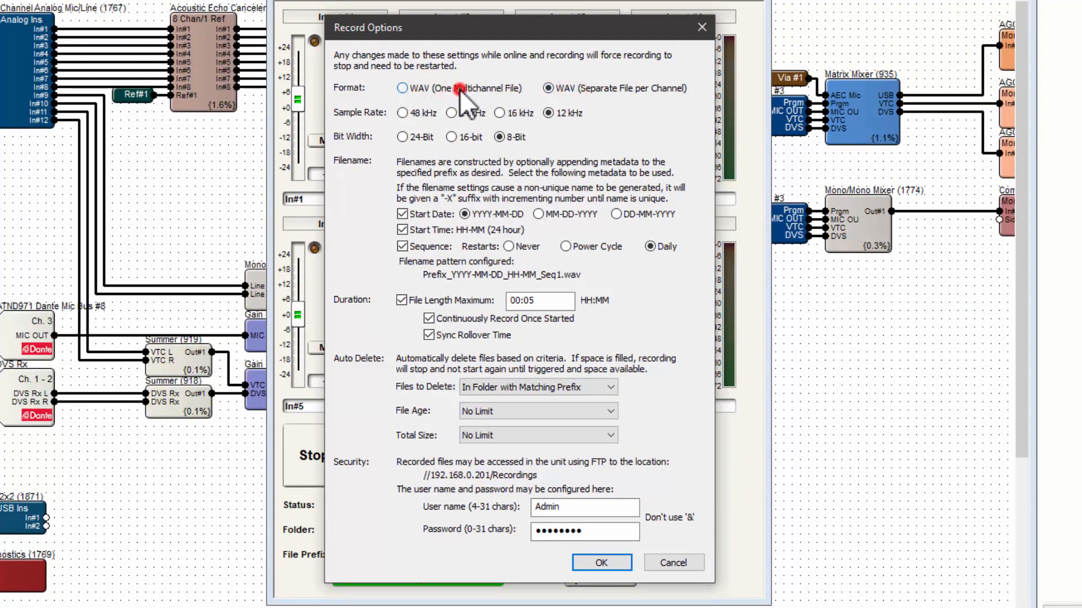
click(459, 89)
click(643, 90)
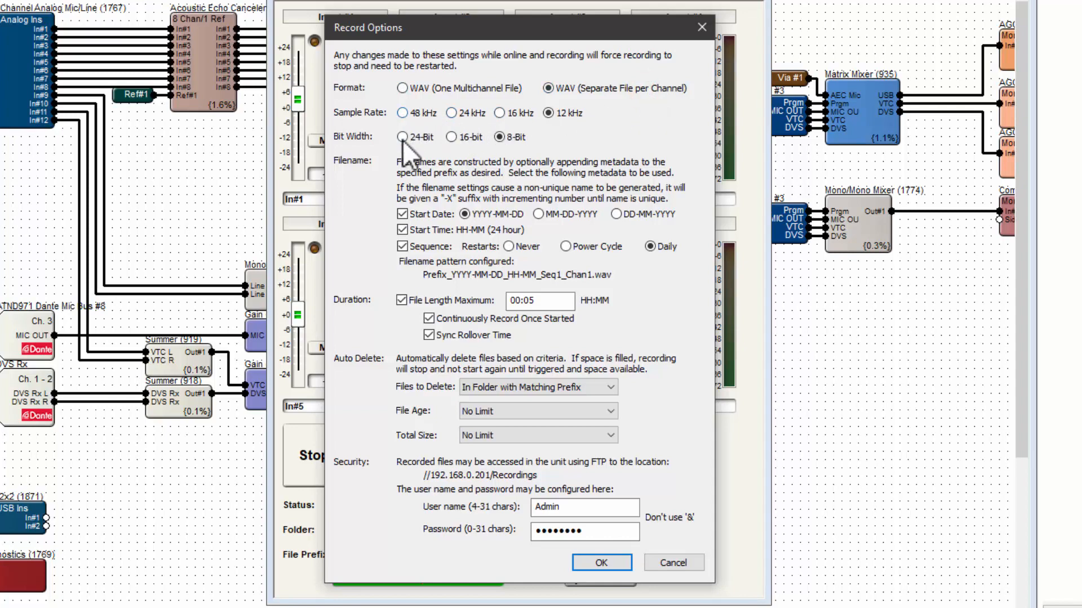
Set the recording sample rate to 48 kHz and the bit width to 24-Bit, and apply the changed options.
drag(552, 31, 612, 38)
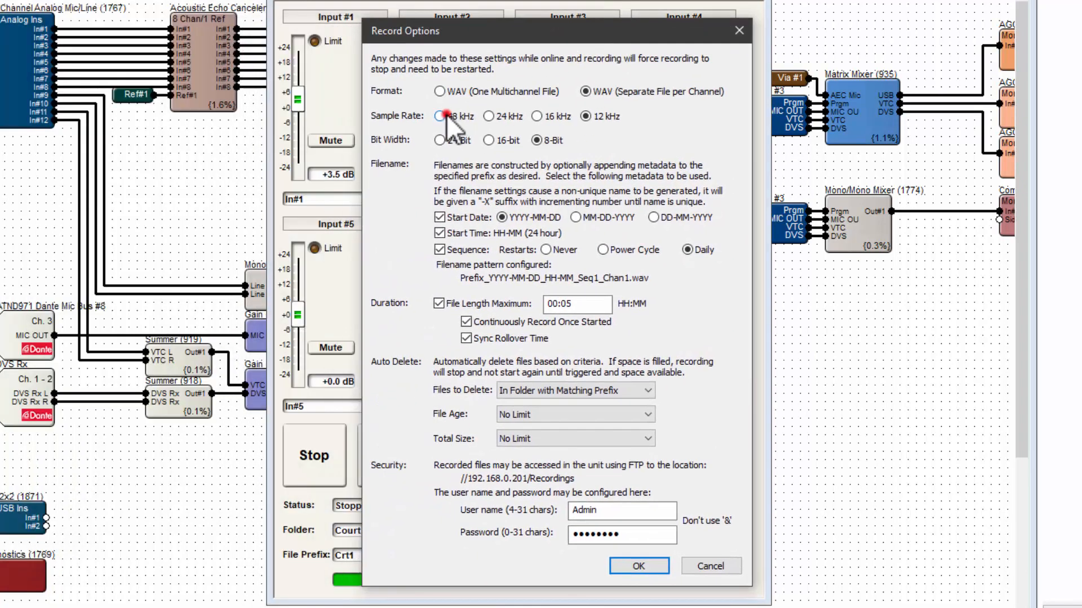
click(445, 115)
click(461, 142)
click(588, 114)
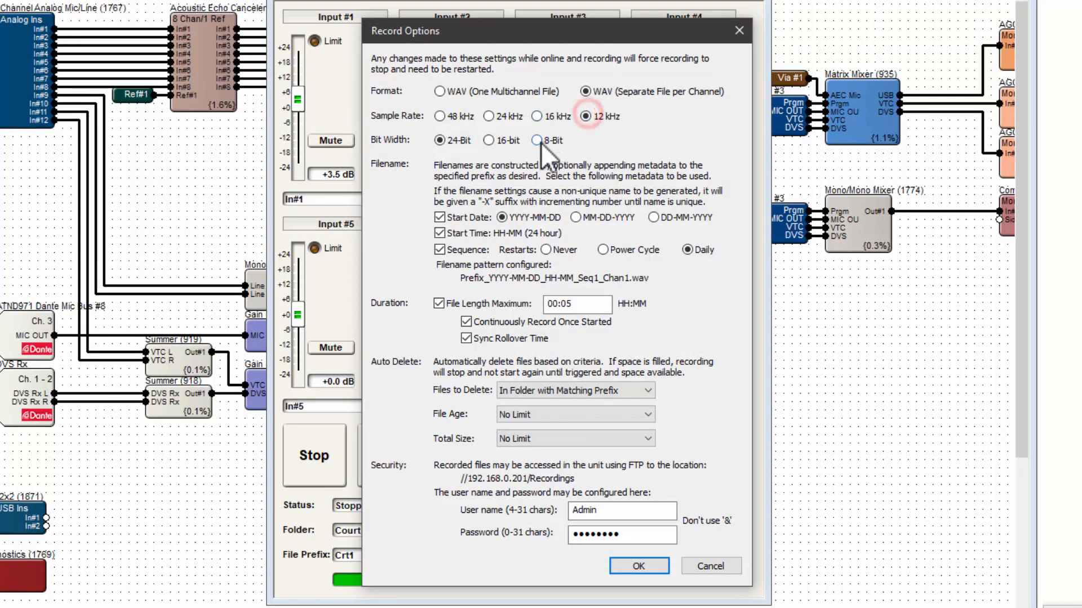
click(541, 143)
click(440, 119)
click(442, 146)
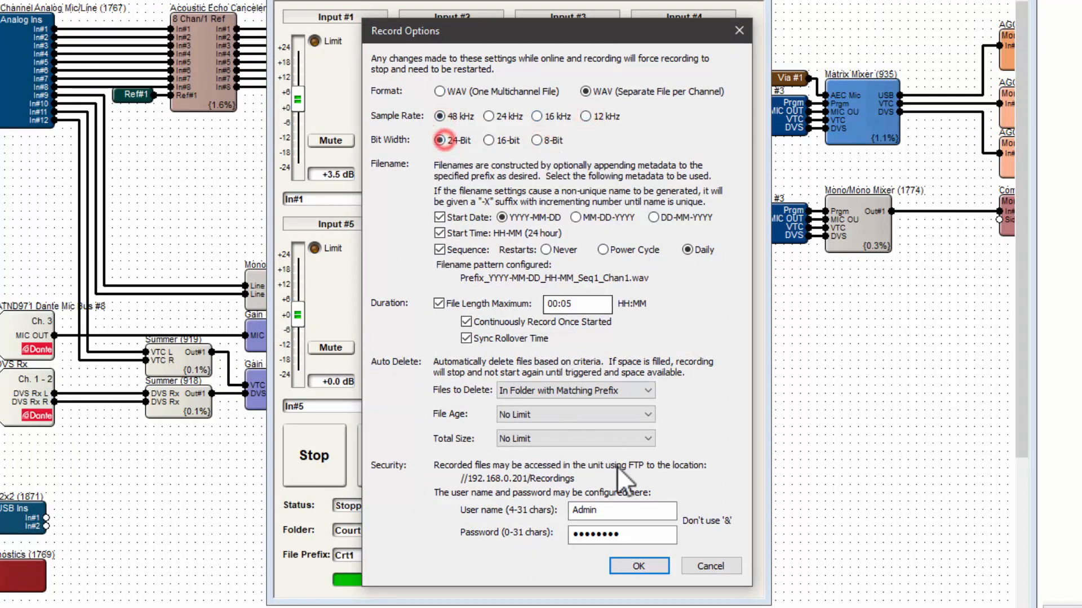
click(632, 567)
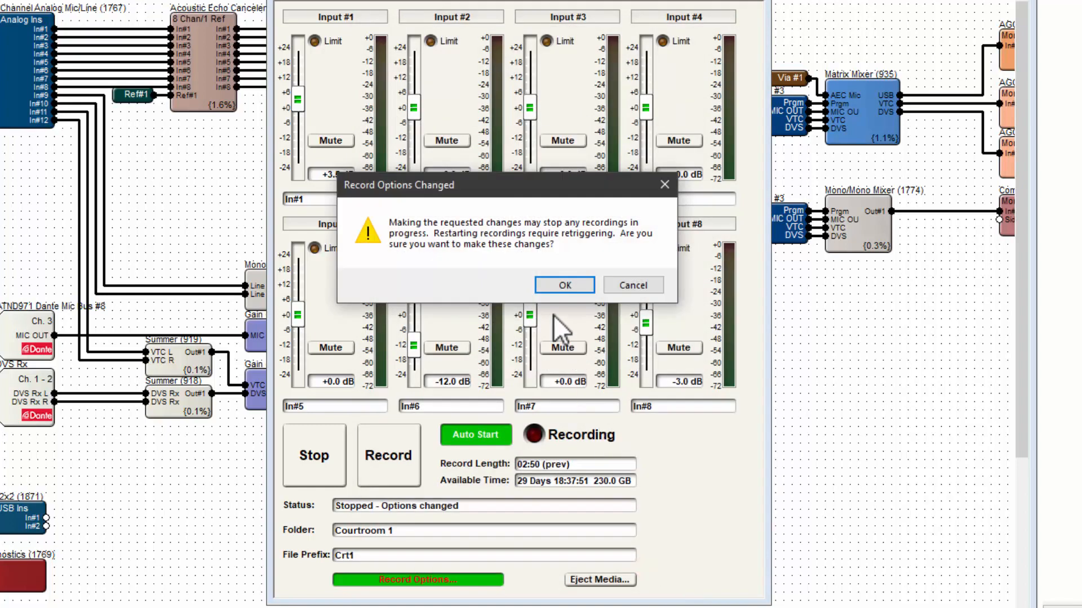
click(568, 285)
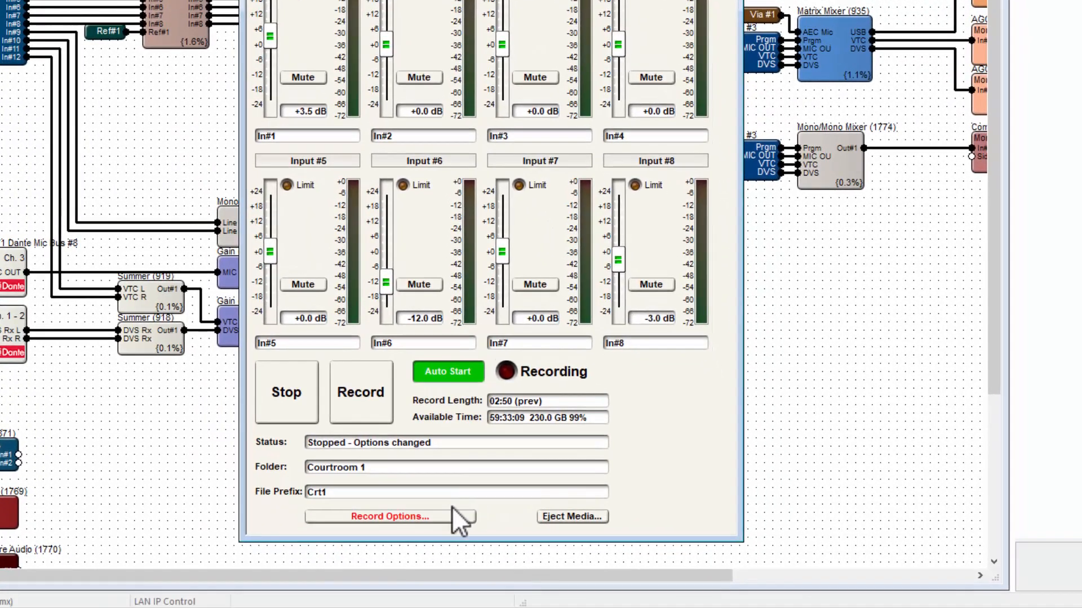
Reopen the record options and set the bit width to 8-Bit and the sample rate to 12 kHz.
click(482, 580)
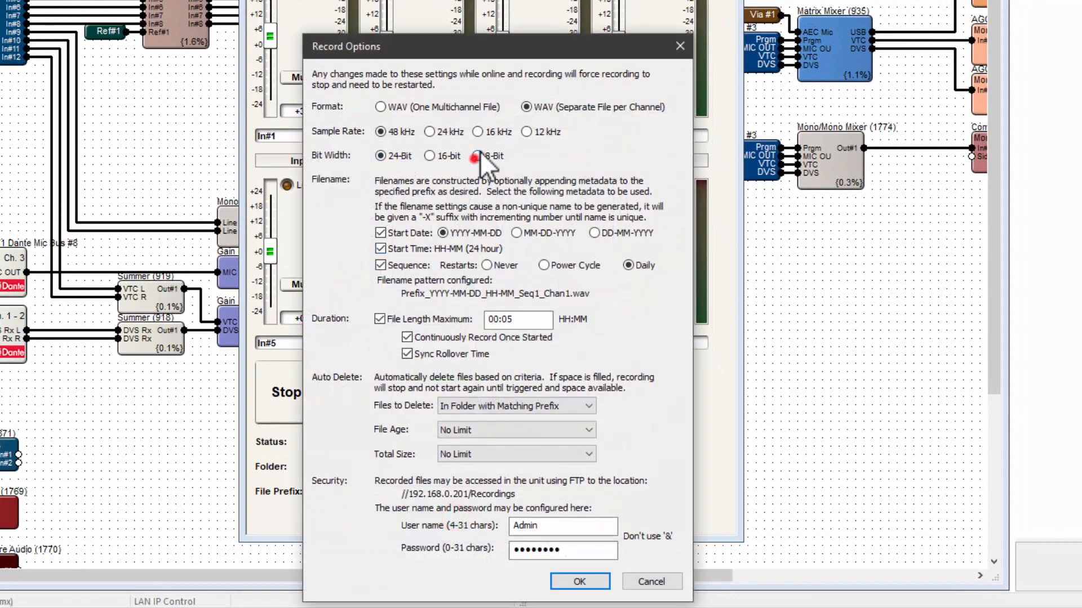
click(478, 156)
click(528, 133)
Remove the start date and start time from the filename pattern, and include both again.
click(381, 232)
click(380, 249)
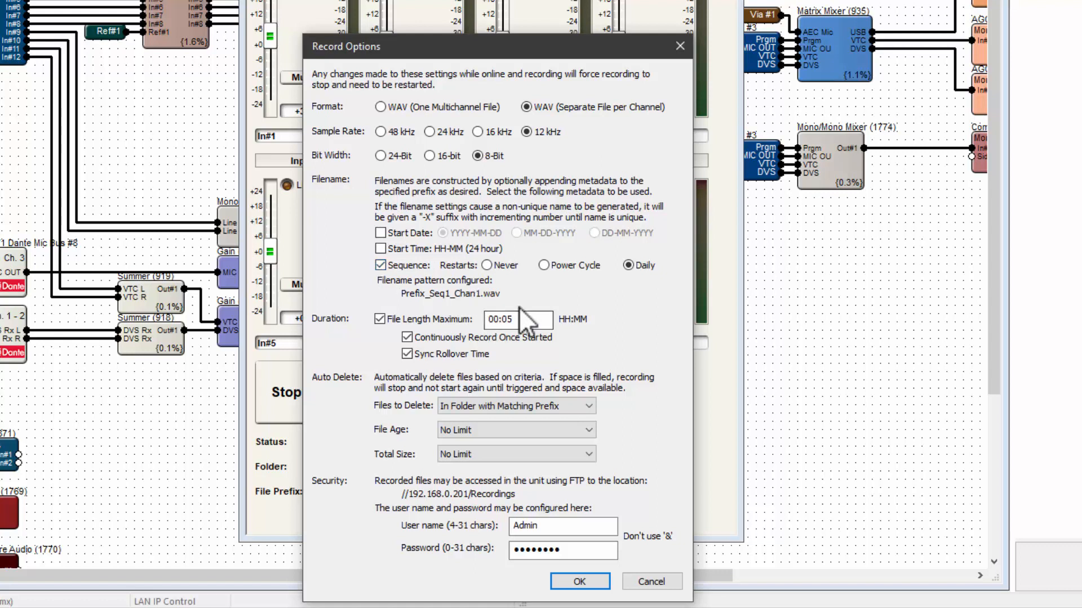
click(508, 296)
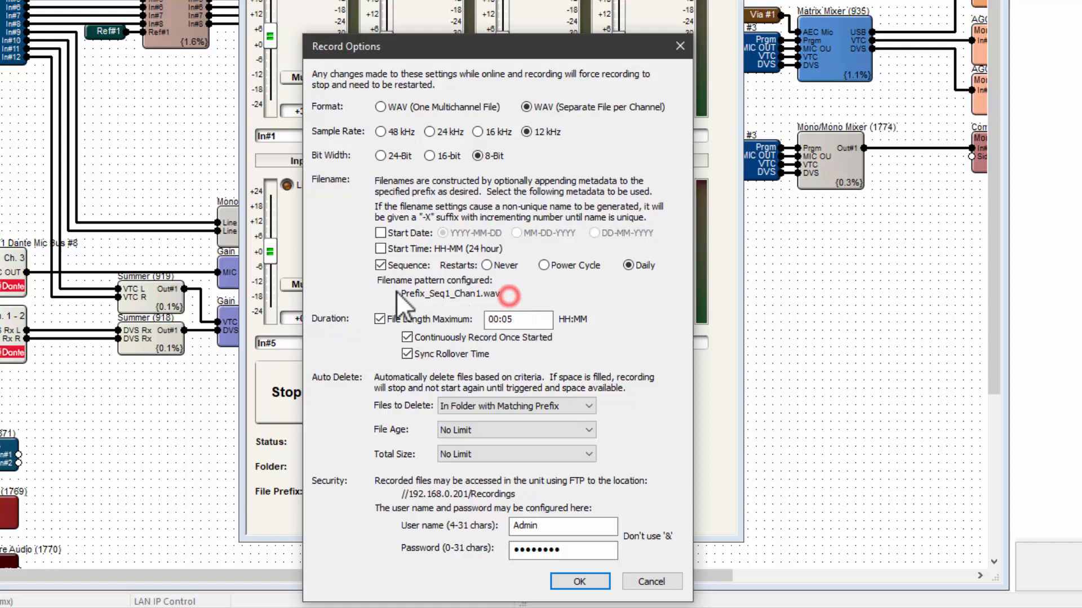
click(380, 248)
click(380, 232)
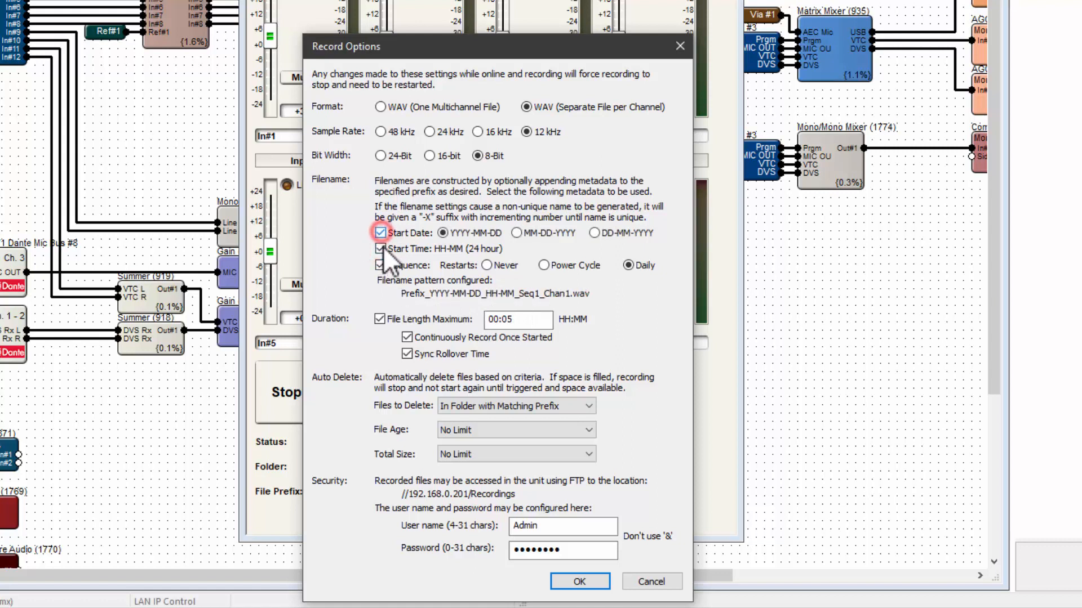
click(383, 247)
click(381, 232)
click(383, 248)
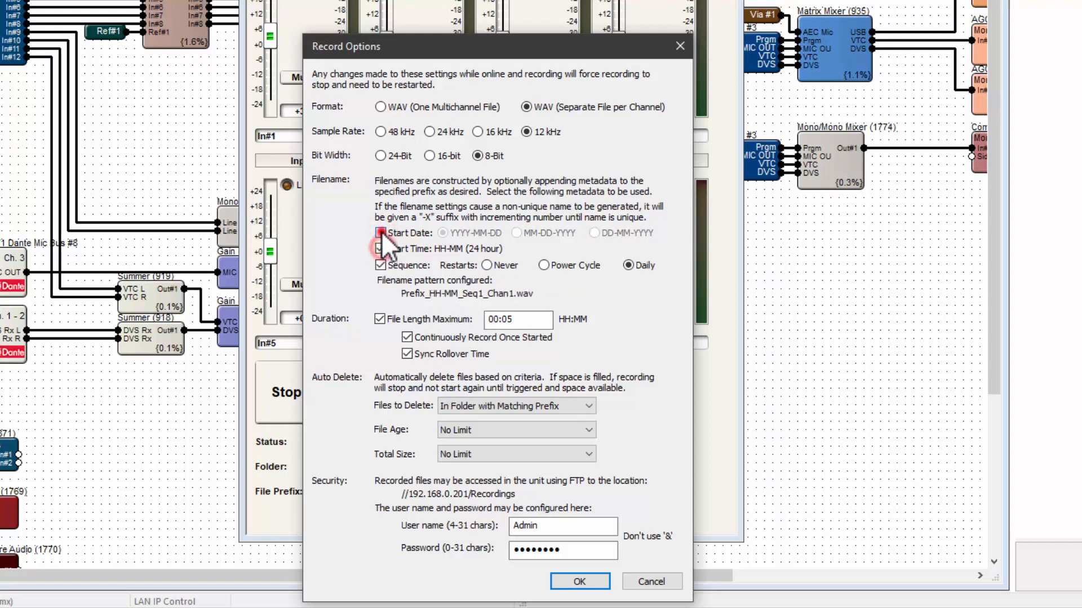
click(381, 232)
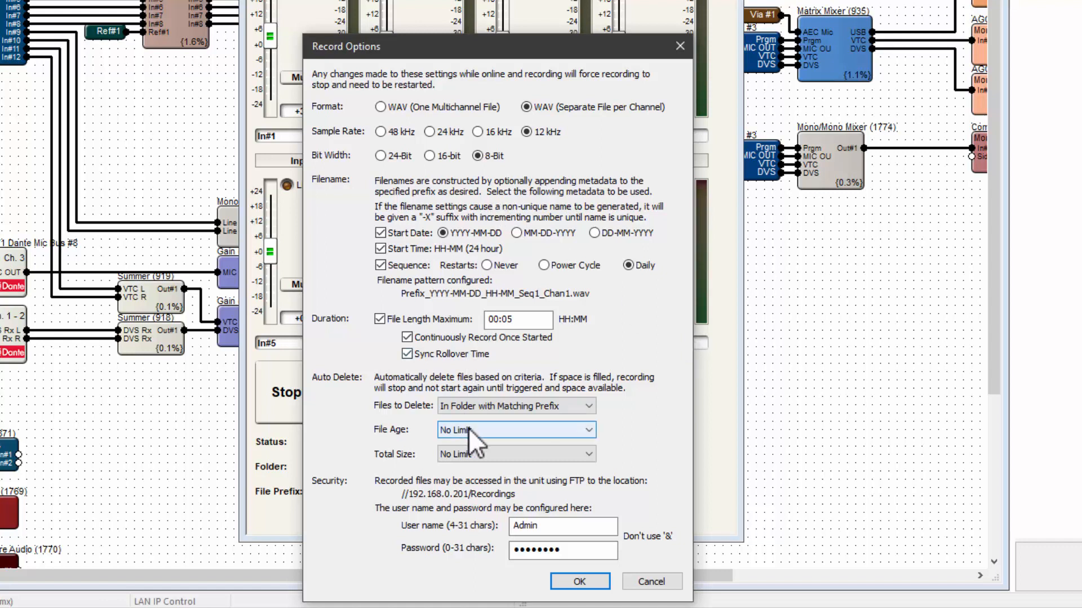
Examine the auto-delete choices for the files to delete, file age limit and total size limit.
click(489, 398)
click(489, 400)
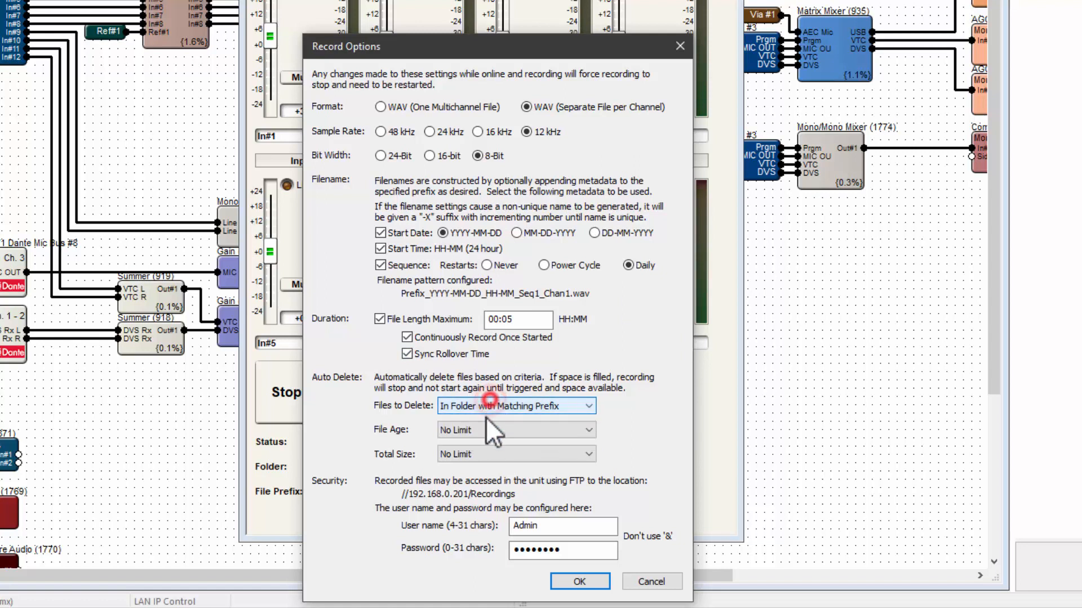
click(480, 429)
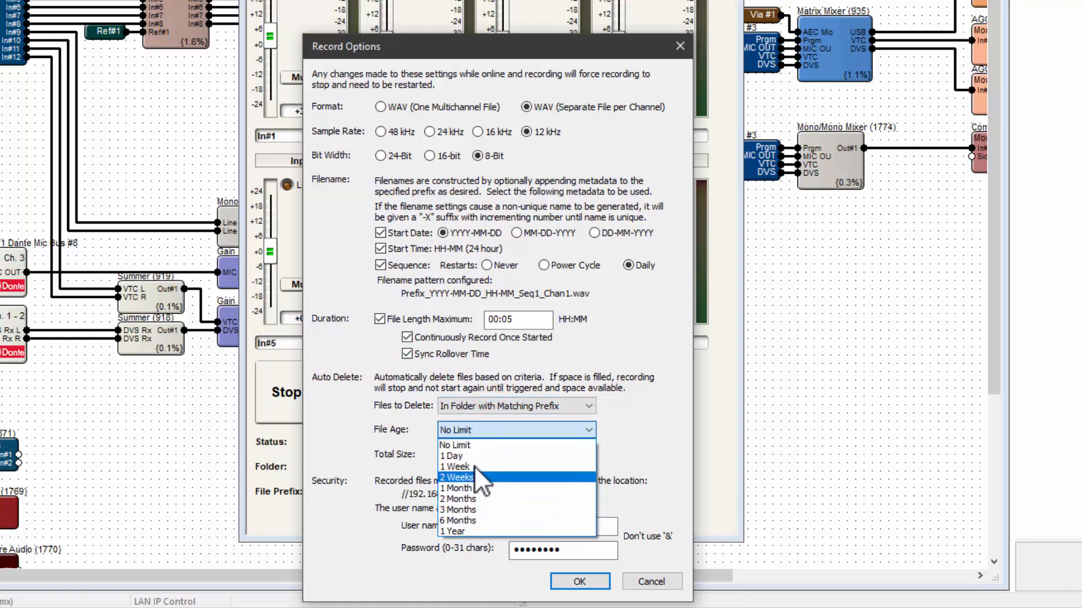
click(433, 416)
click(458, 454)
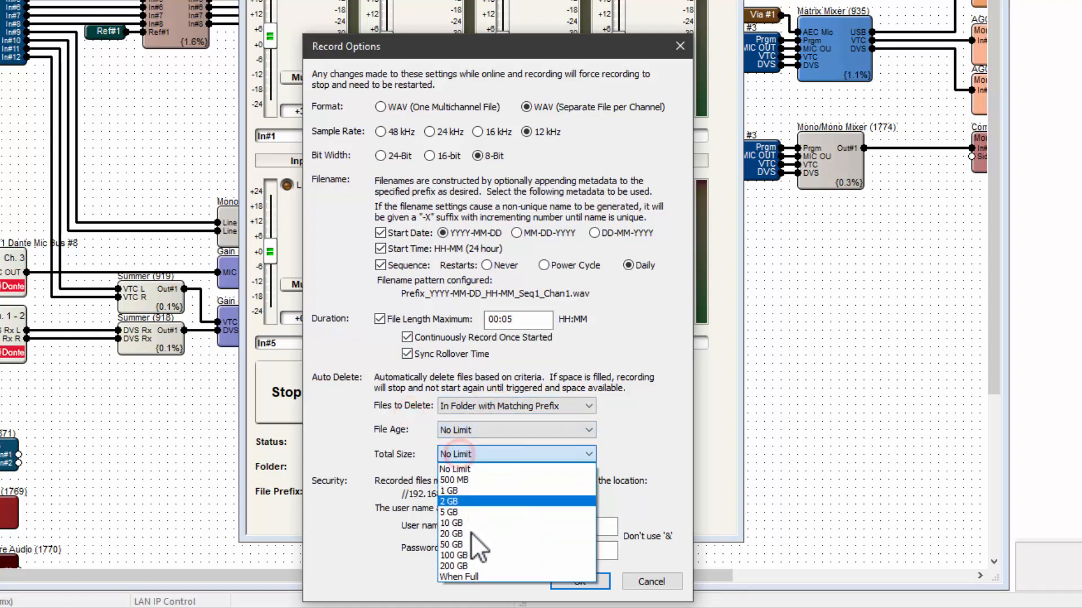
click(424, 432)
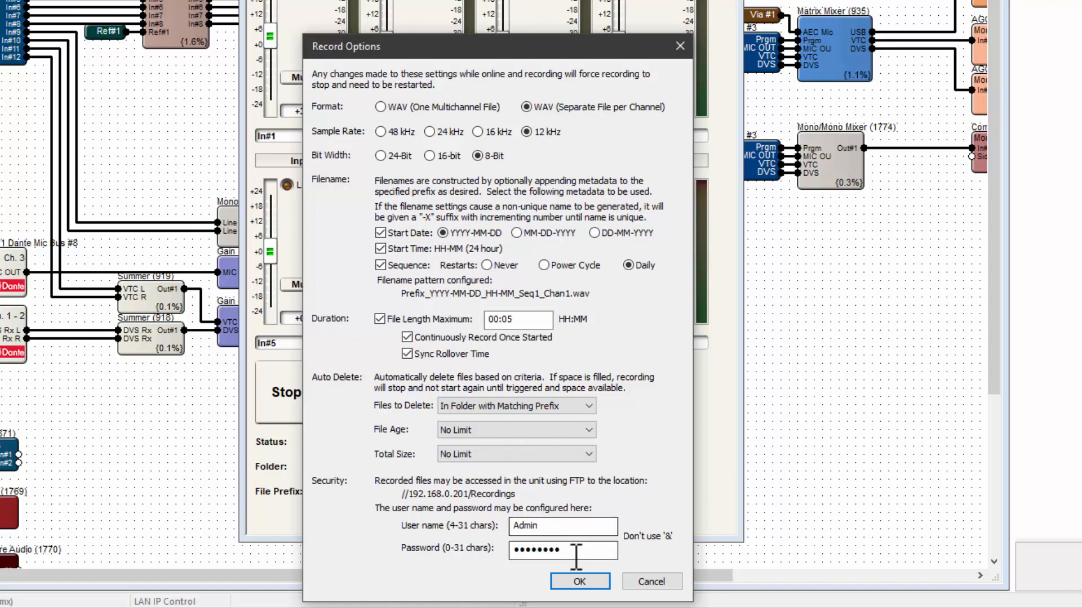
Check the FTP user name in the security settings and apply the changed record options.
click(570, 527)
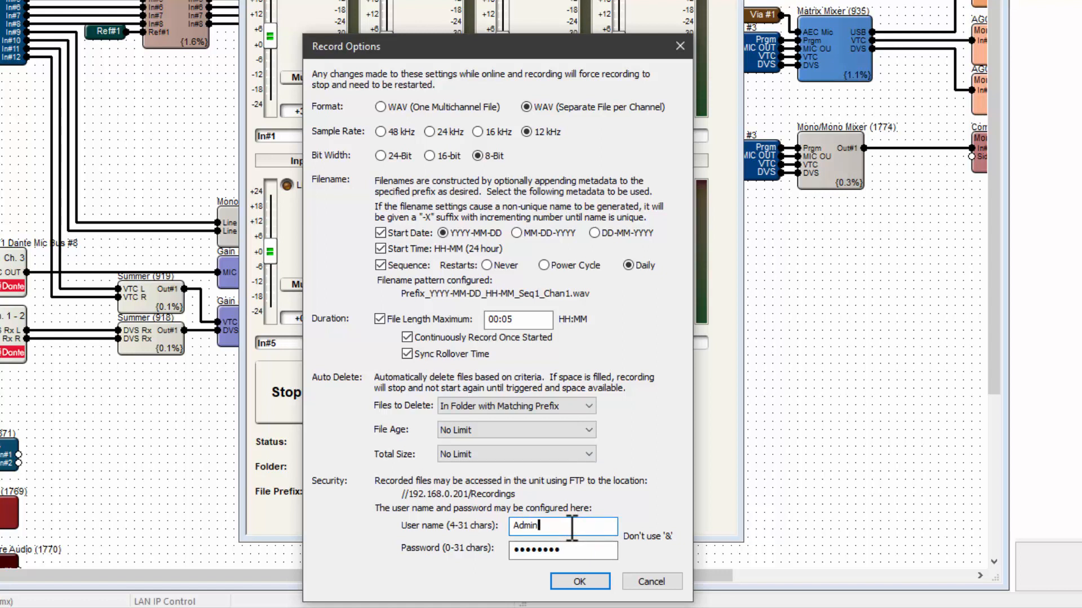
click(571, 580)
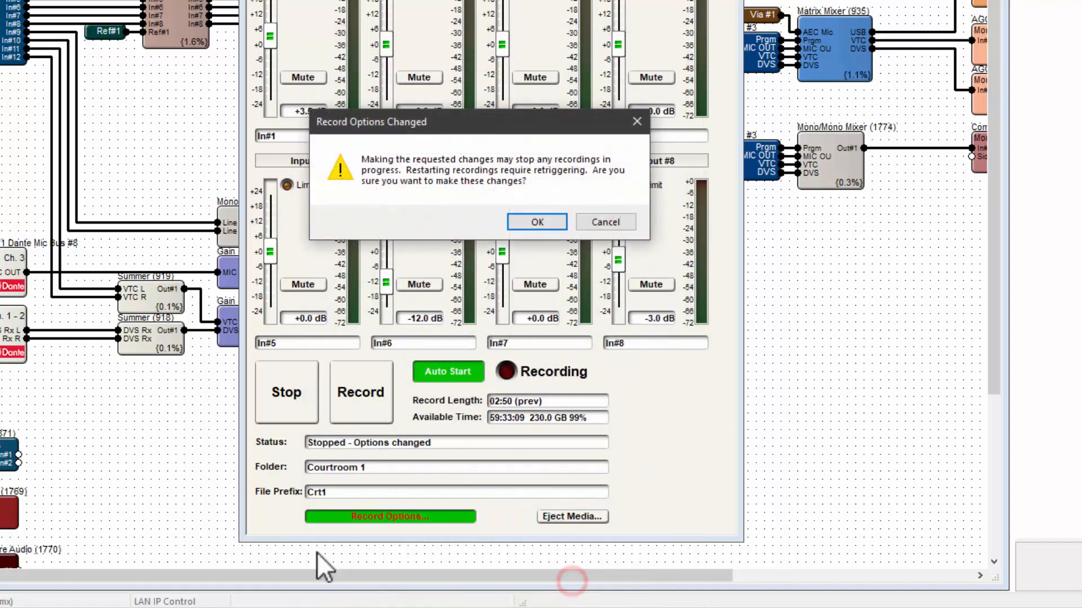
click(529, 221)
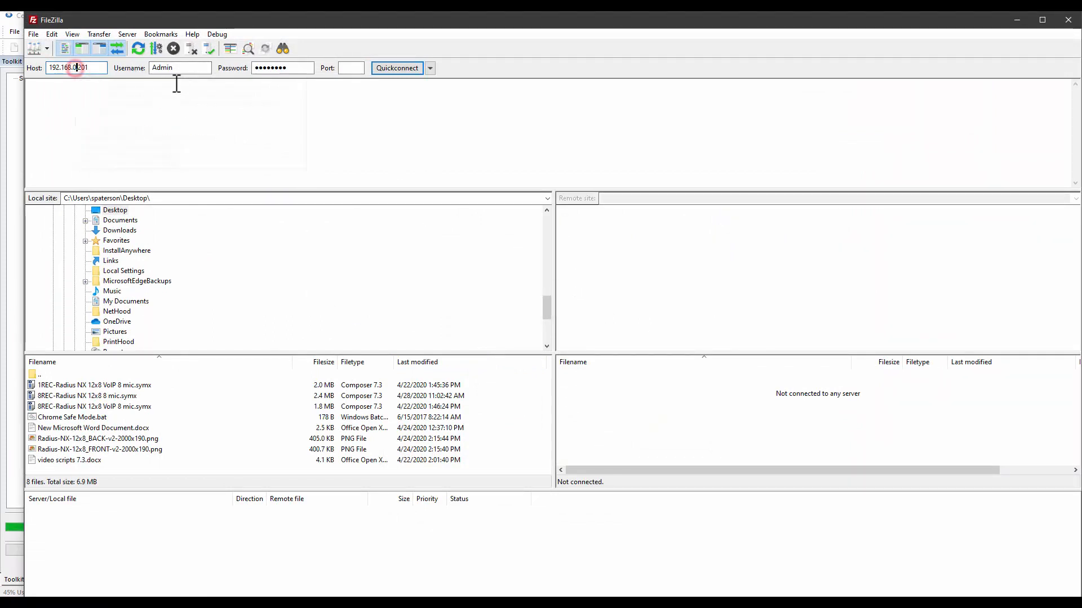
In FileZilla, connect to the unit's FTP server at 192.168.0.201 with the prefilled user name and password.
click(183, 68)
click(296, 68)
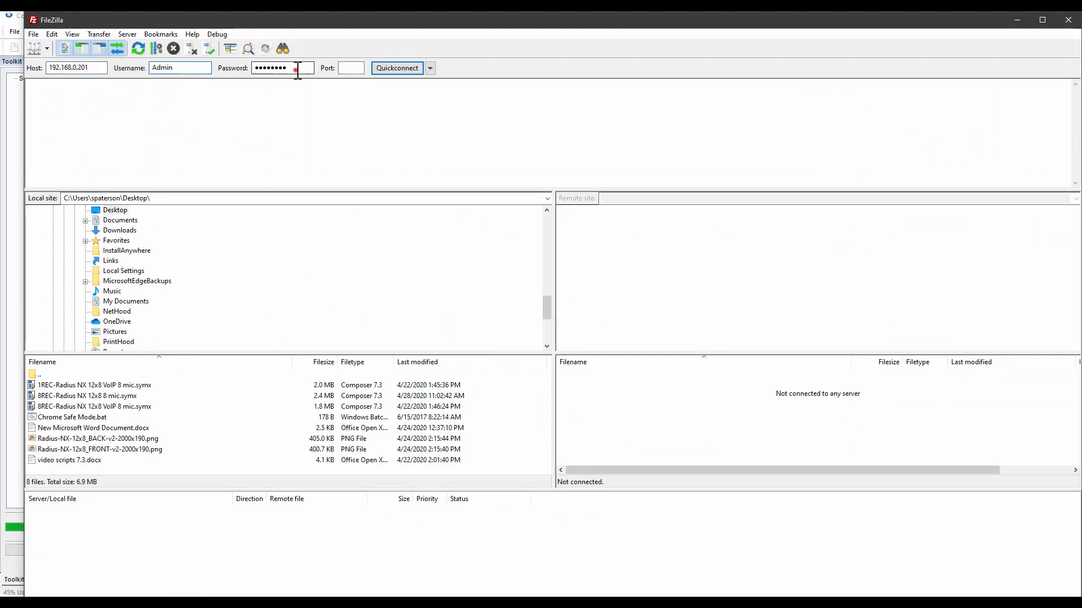
click(387, 69)
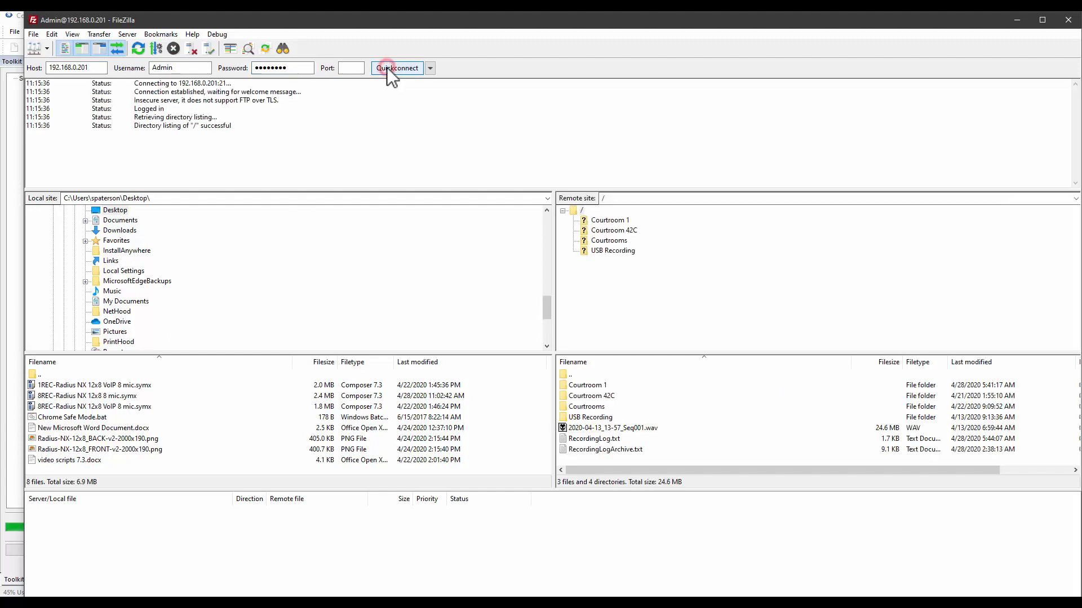
Browse the recordings in the unit's Courtroom 1, Courtroom 42C, Courtrooms and USB Recording folders, and return to Courtroom 42C.
click(597, 219)
click(606, 230)
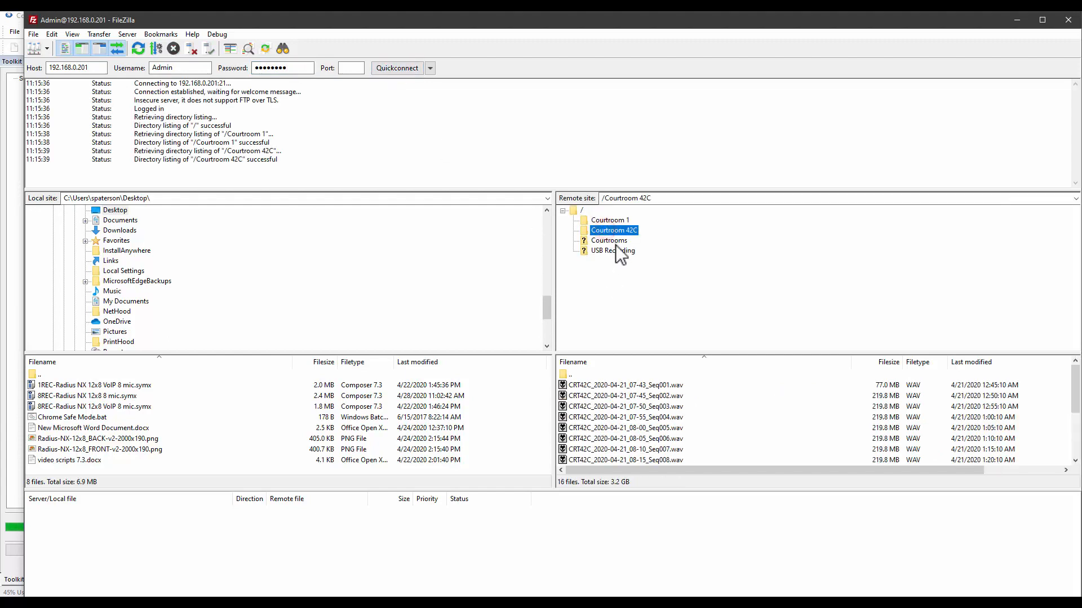
click(614, 242)
click(612, 250)
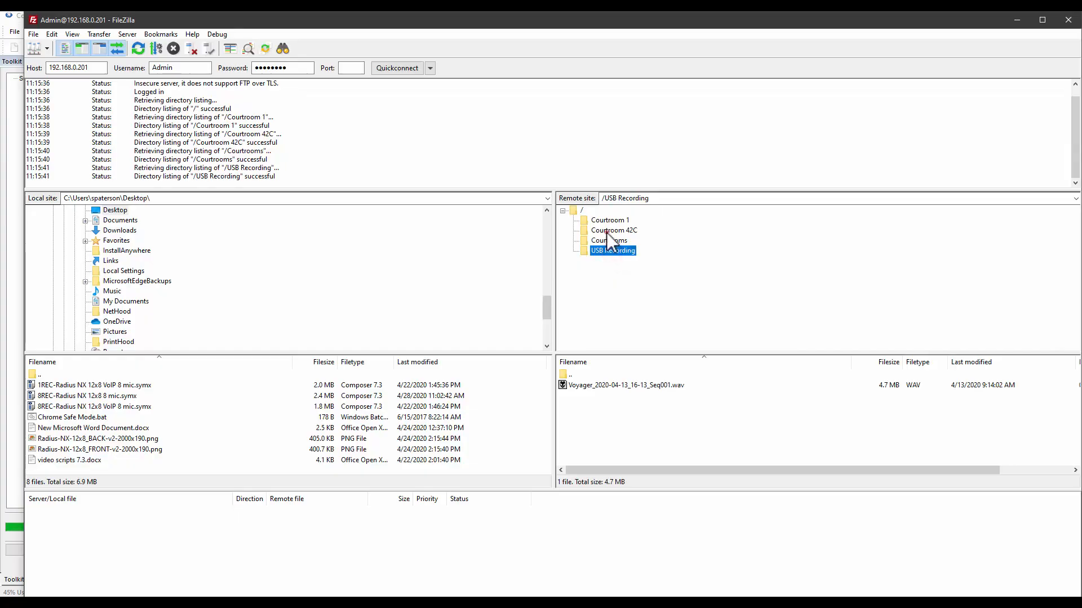
click(605, 230)
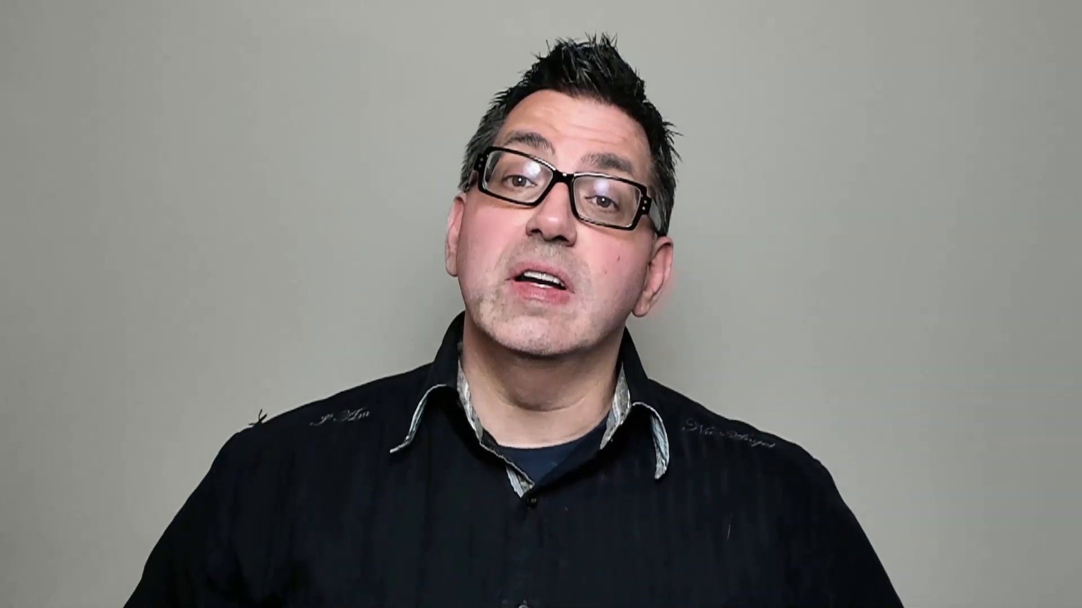